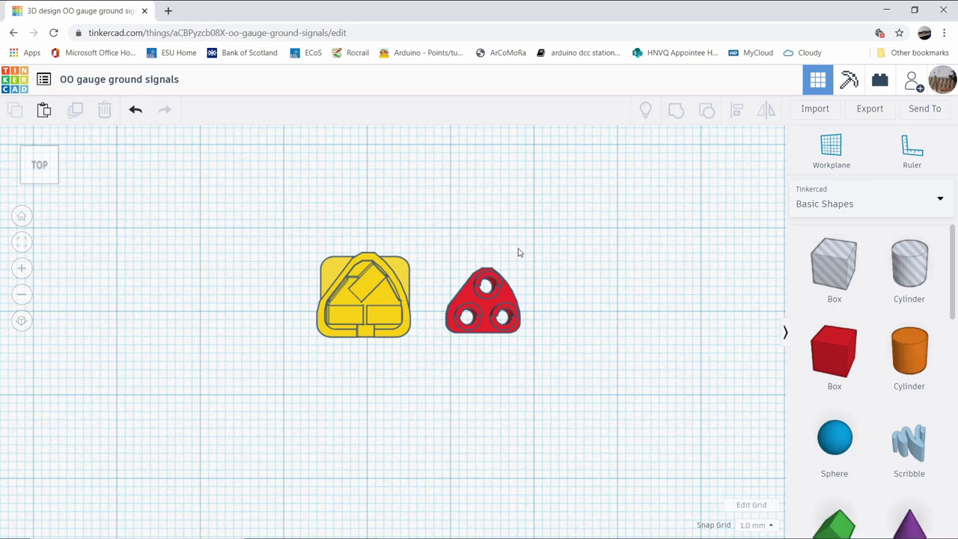
Duplicate the yellow signal housing and move the copy straight back along the workplane, clear of the original.
left_click(389, 282)
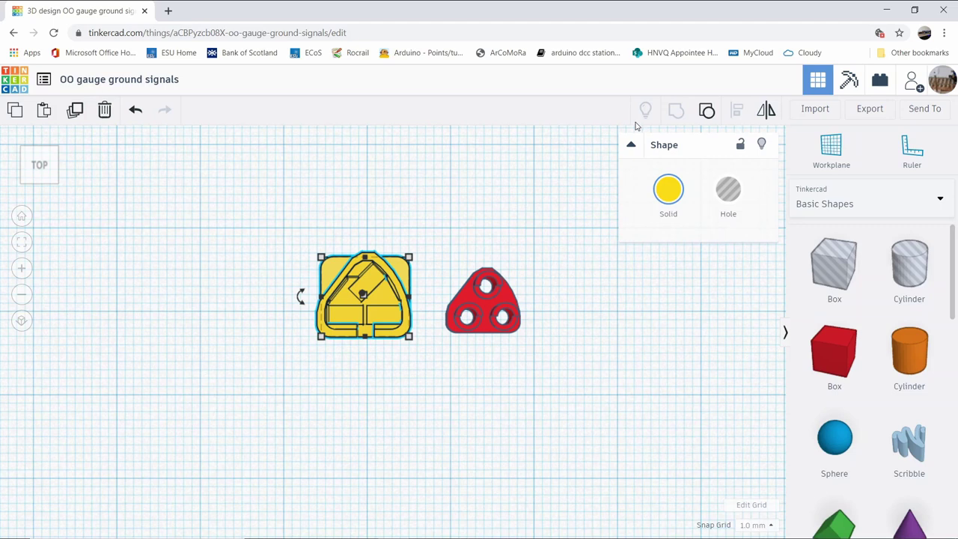
left_click(74, 113)
key("Up")
key("Up")
key("Up")
key("Up")
key("Up")
key("Up")
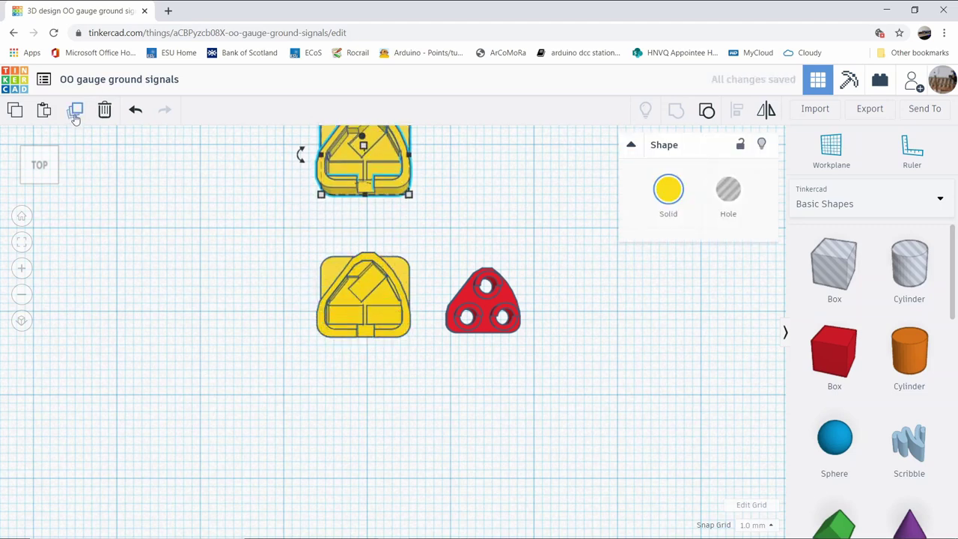
Duplicate the red three-hole lens plate and move the copy straight back, beside the copied yellow housing.
left_click(475, 285)
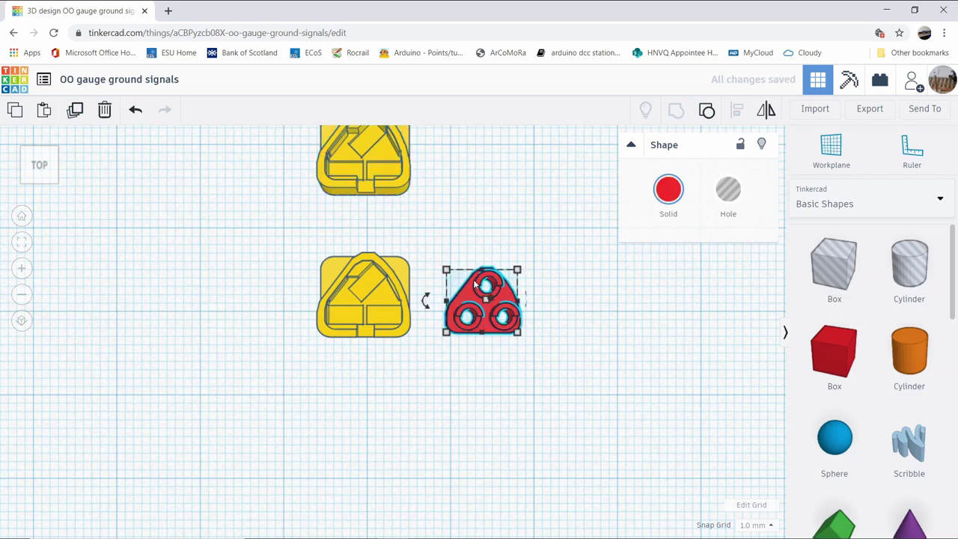
left_click(74, 112)
key("Up")
key("Up")
key("Up")
key("Up")
key("Up")
key("Up")
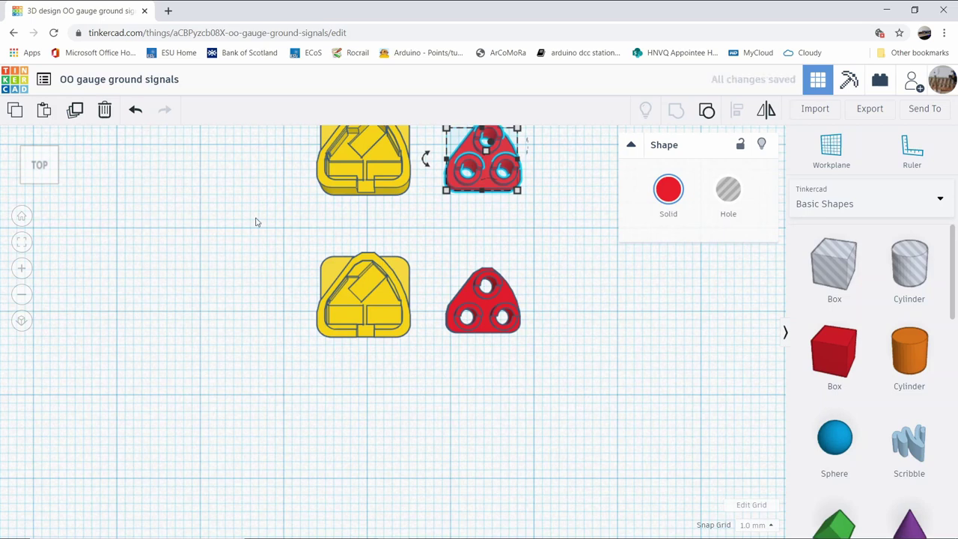
Mirror the original yellow housing left to right and deselect it.
left_click(364, 263)
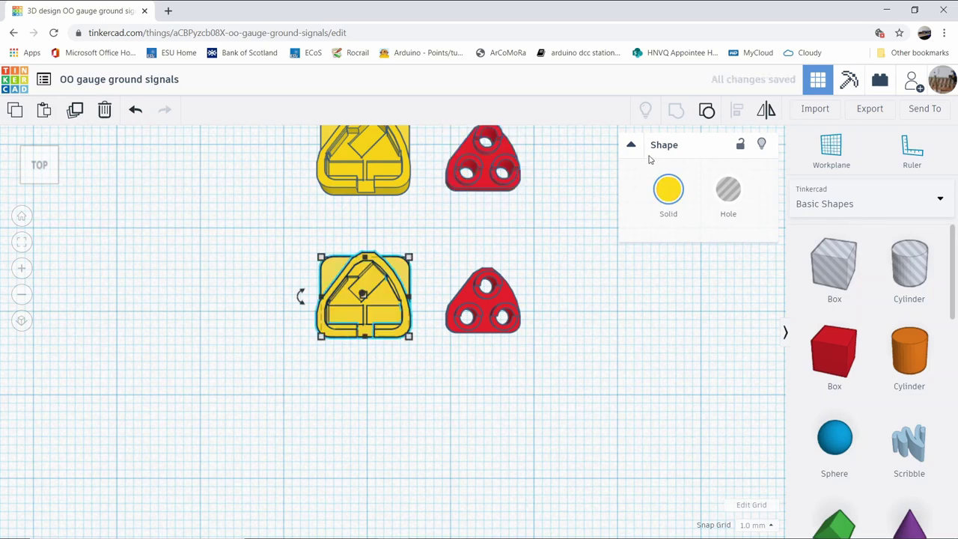
left_click(771, 110)
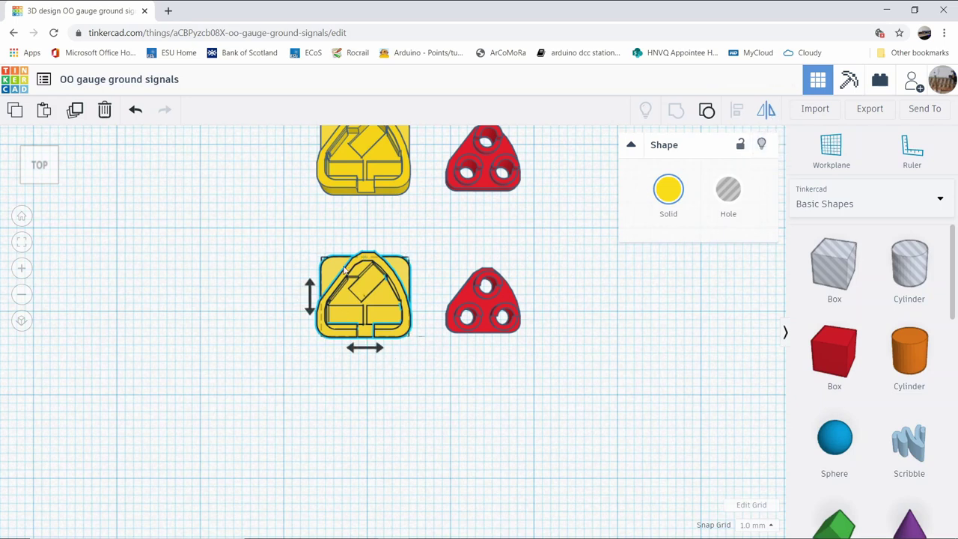
left_click(377, 349)
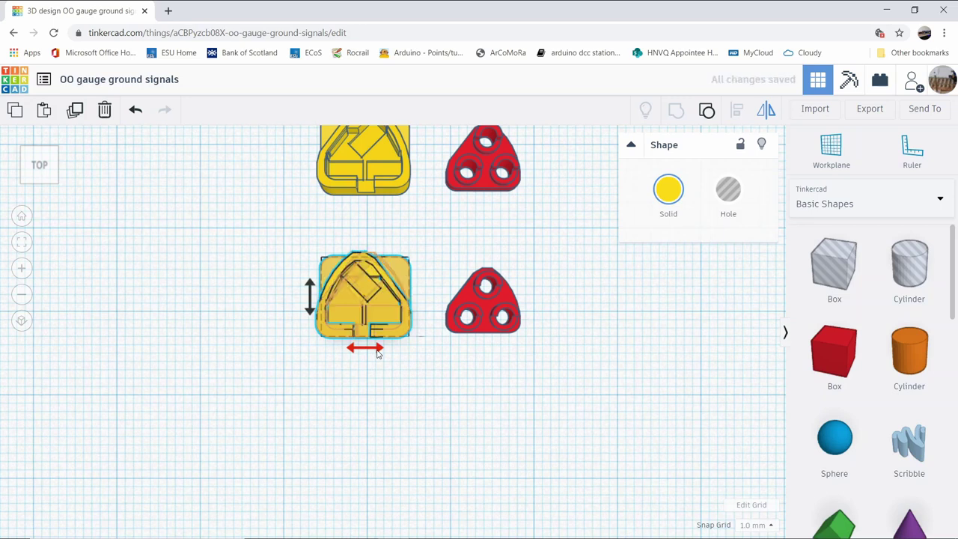
left_click(467, 315)
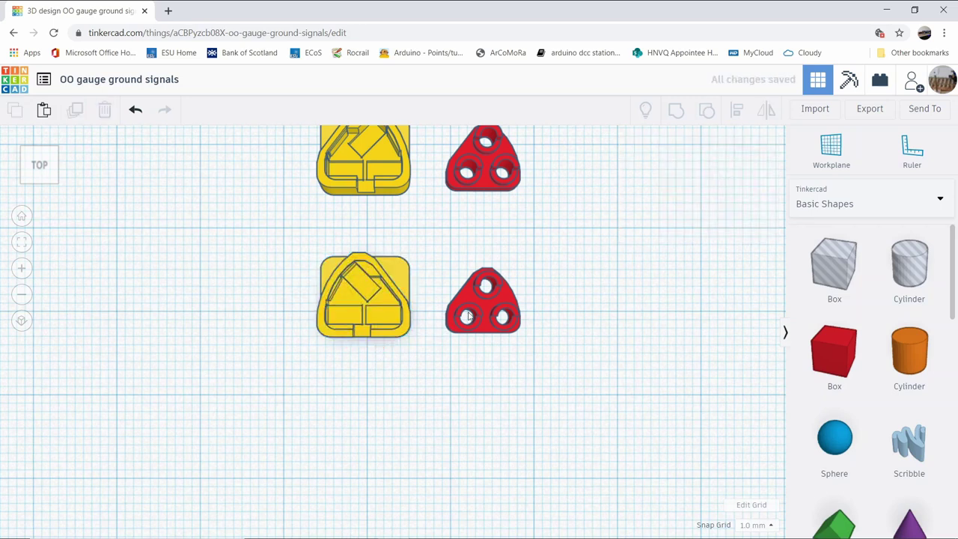
Mirror the original red three-hole plate left to right and deselect it.
left_click(490, 307)
left_click(765, 111)
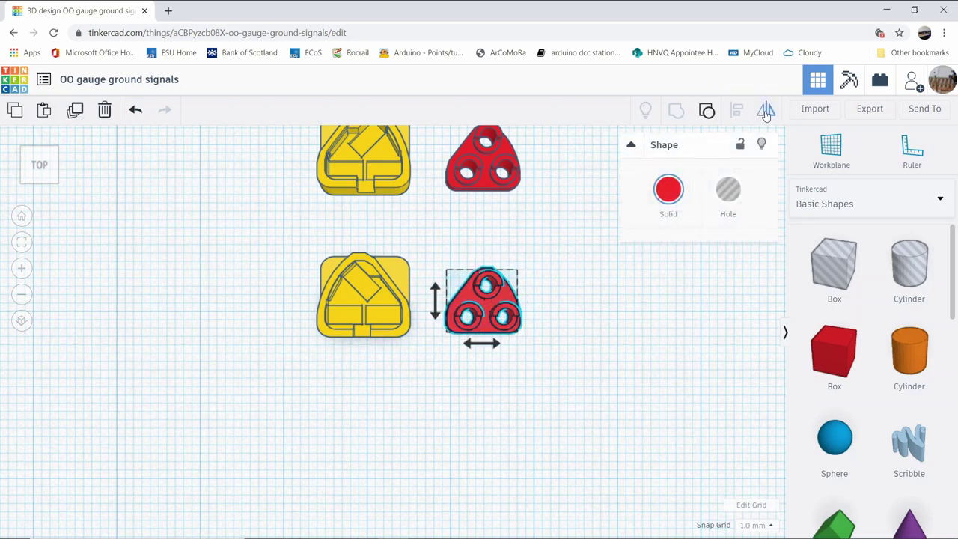
left_click(481, 343)
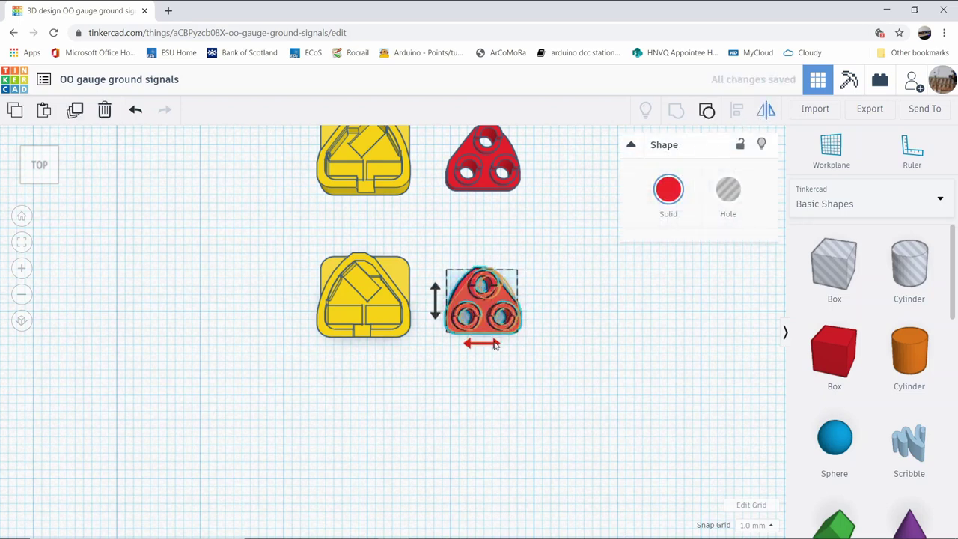
left_click(519, 356)
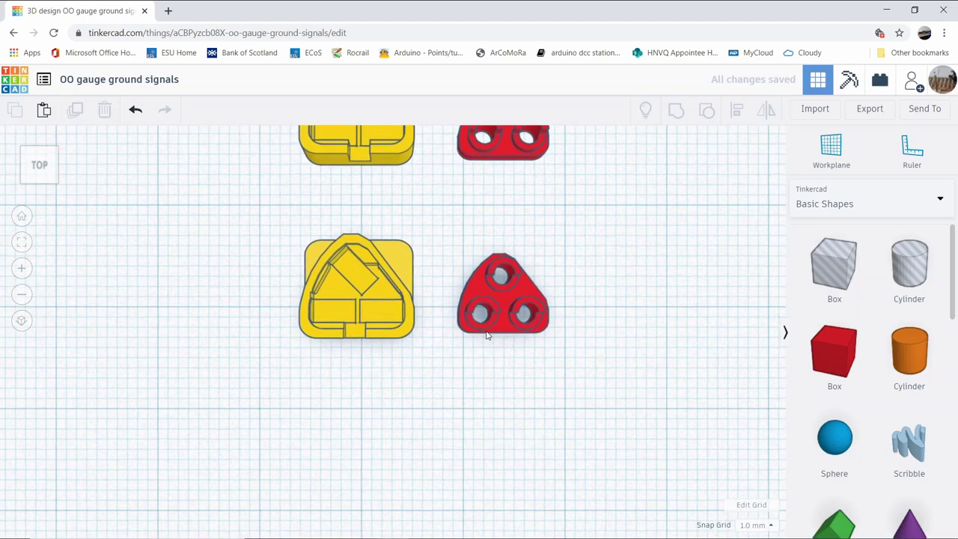
Export only the two mirrored shapes, the front yellow housing and red plate, as an STL file.
middle_click_drag(486, 336, 488, 383)
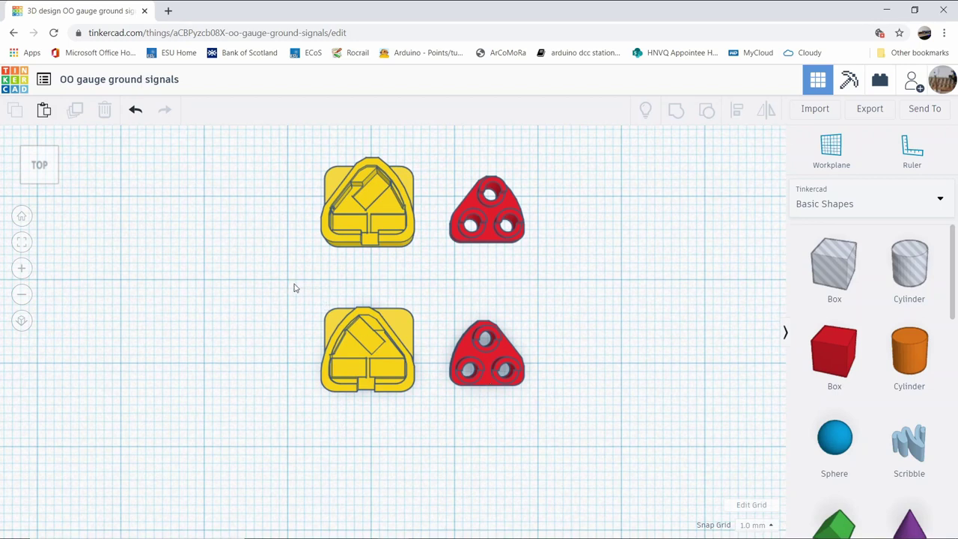
left_click_drag(294, 283, 555, 405)
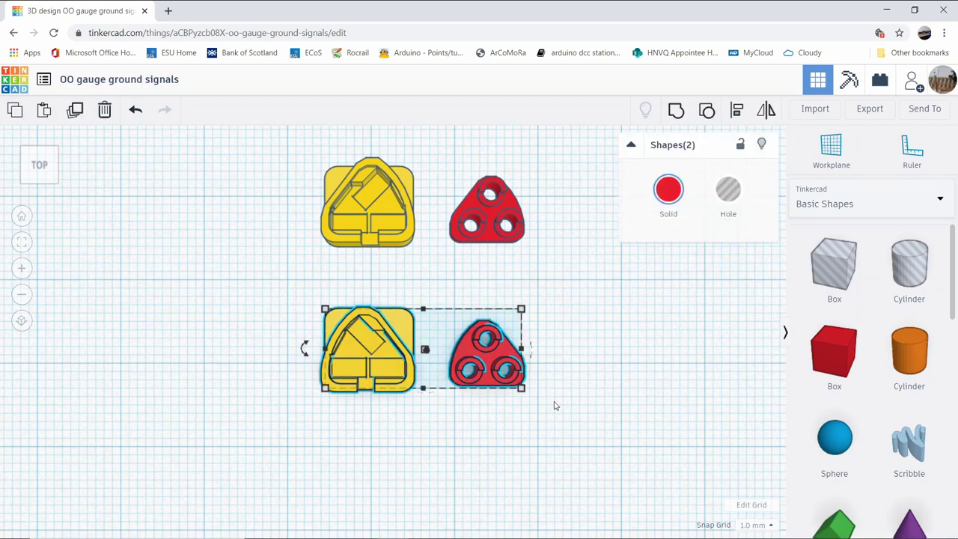
left_click(865, 112)
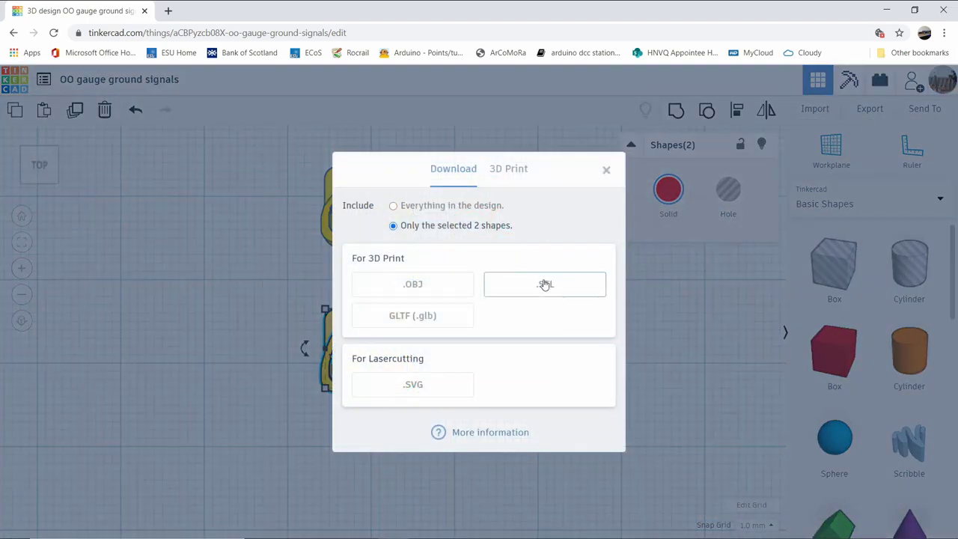
left_click(545, 288)
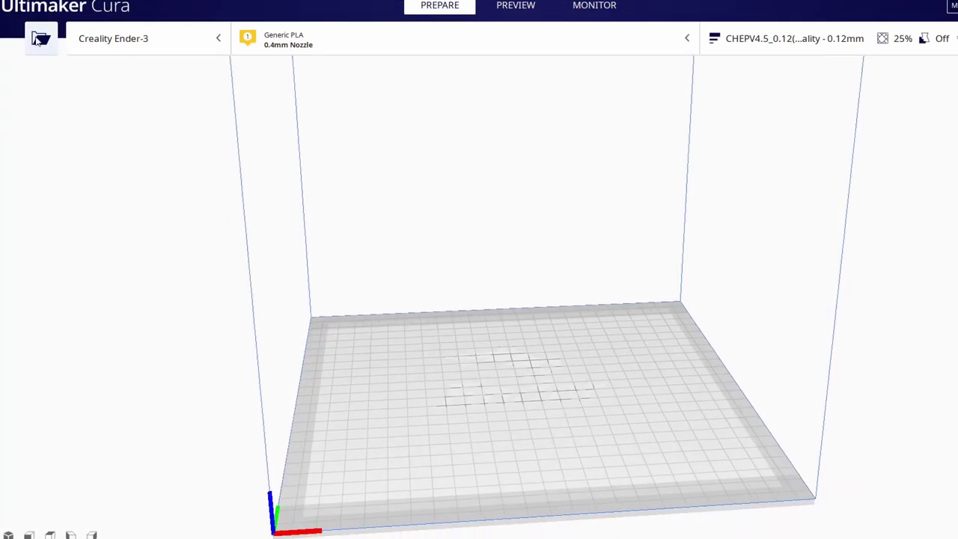
In Ultimaker Cura, load the model "OO gauge ground signals (1)" from the Downloads folder onto the build plate.
left_click(40, 38)
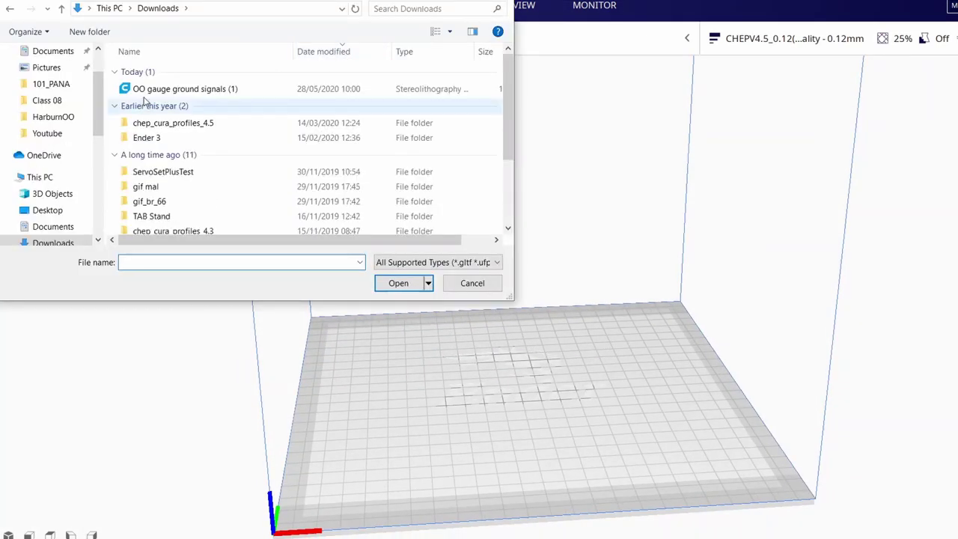
left_click(169, 90)
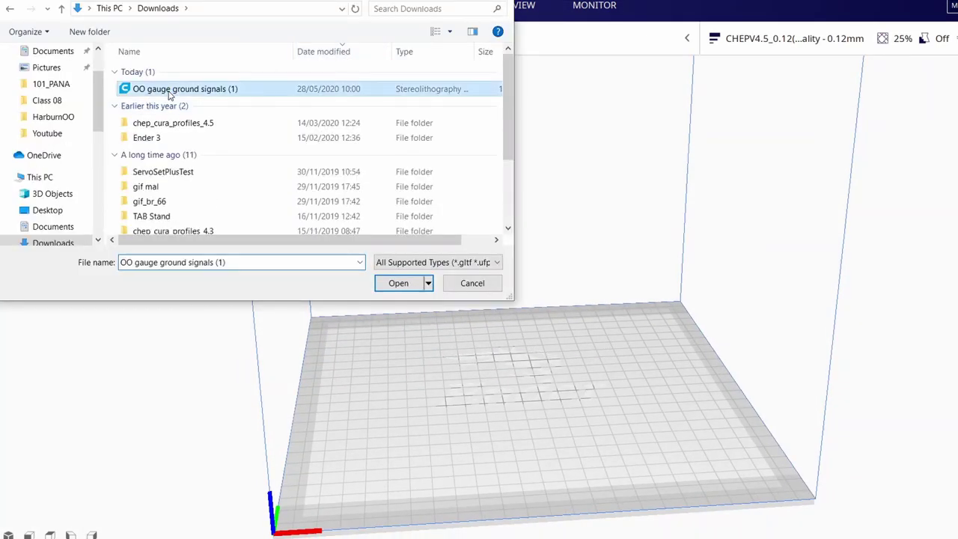
left_click(392, 283)
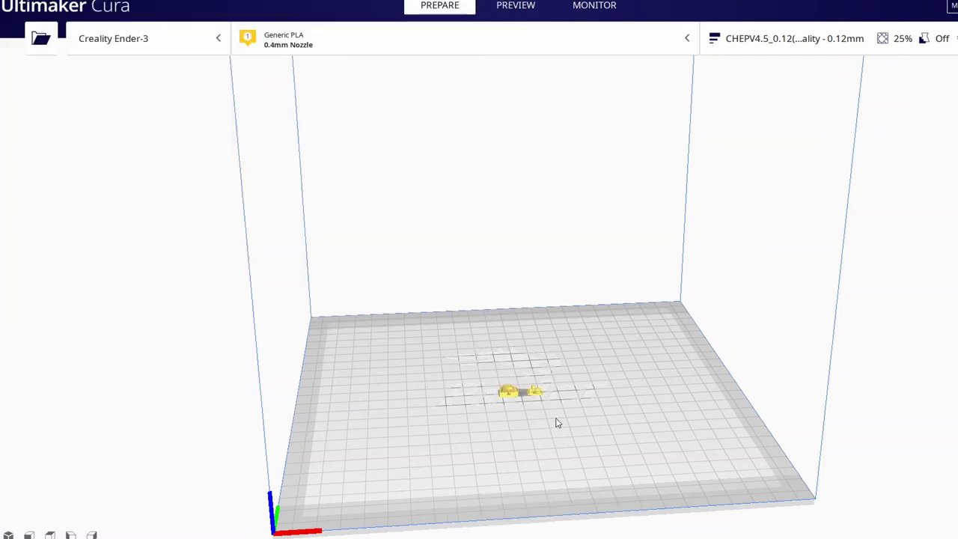
Slice the model and examine both parts up close in the layer preview.
scroll(556, 423, "up", 5)
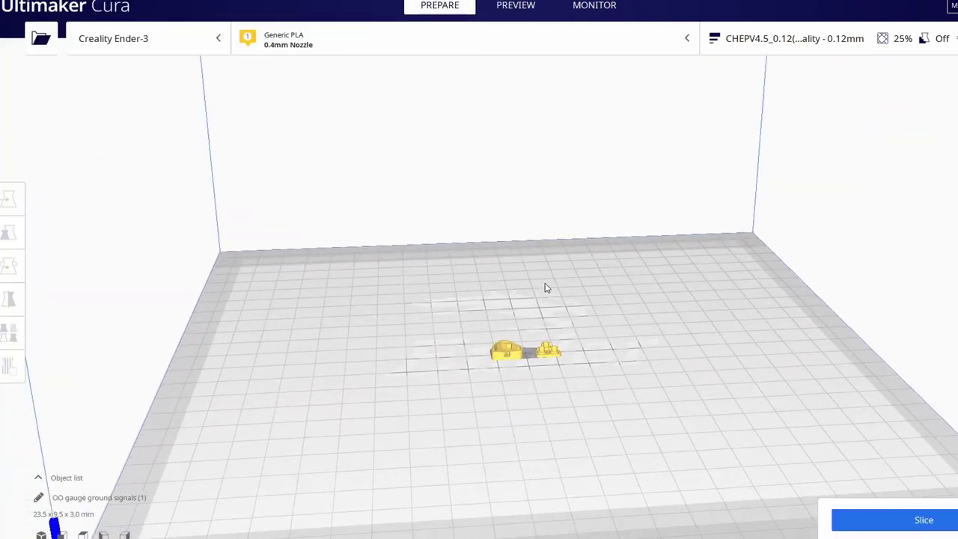
mouse_move(567, 380)
right_mouse_down()
mouse_move(583, 257)
mouse_move(582, 325)
mouse_move(564, 384)
right_mouse_up()
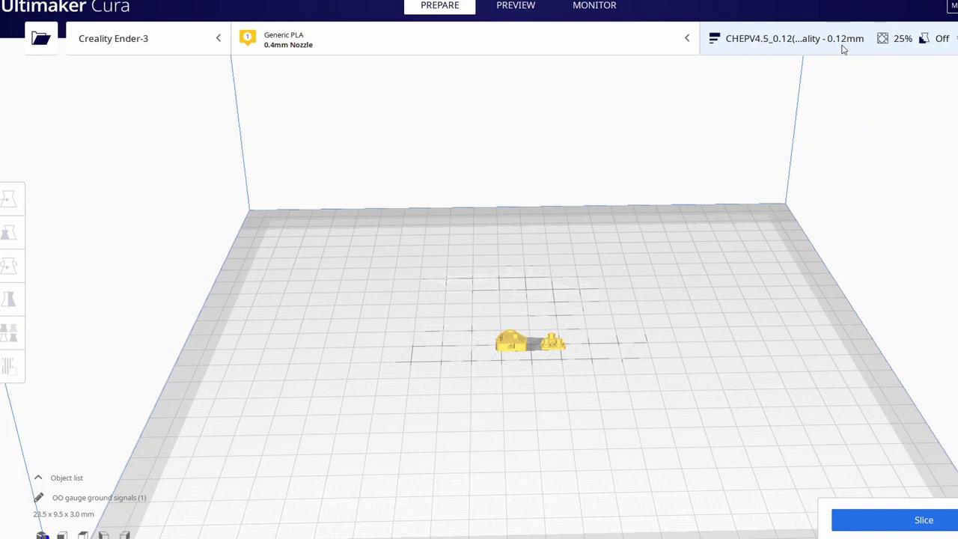
key("ctrl+p")
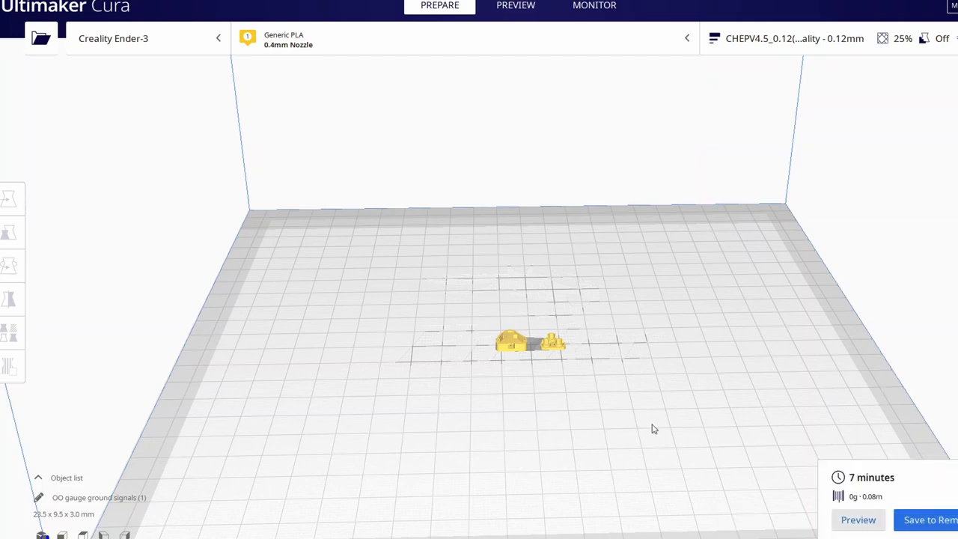
scroll(524, 372, "up", 4)
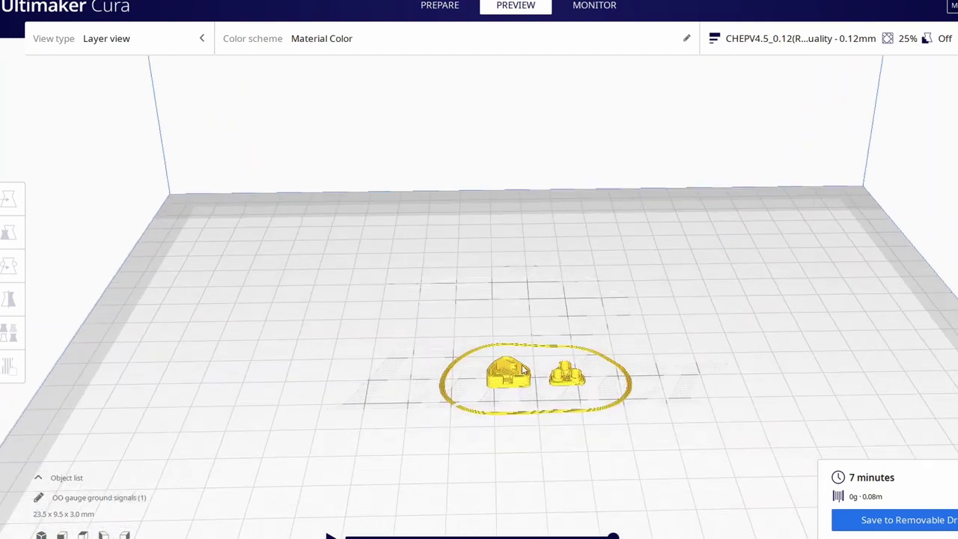
scroll(547, 312, "up", 5)
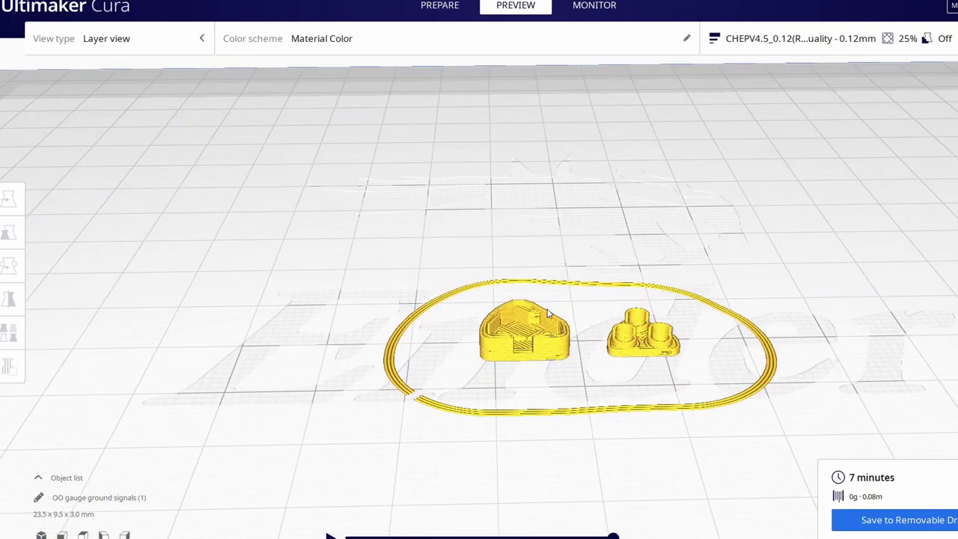
right_click_drag(549, 319, 565, 368)
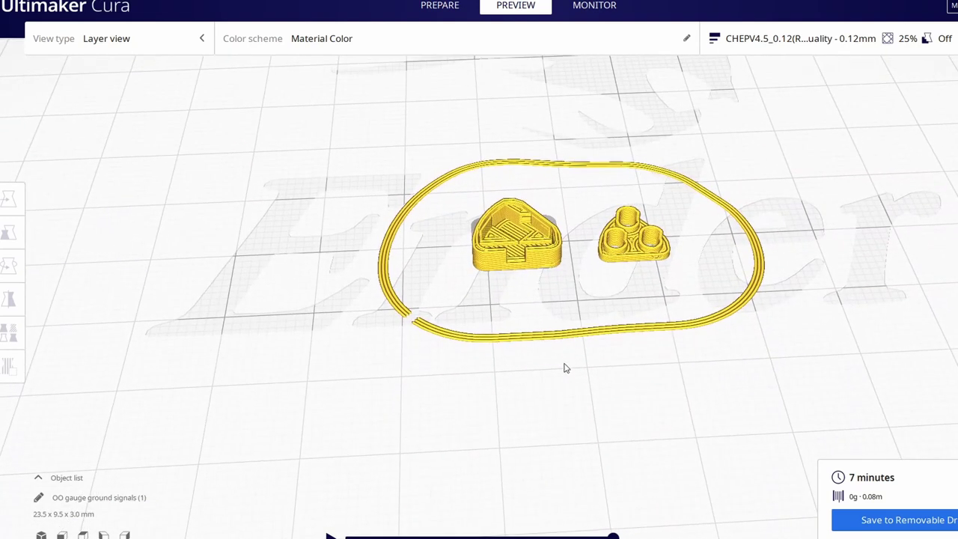
Save the sliced G-code to the removable drive and eject the drive.
left_click(937, 522)
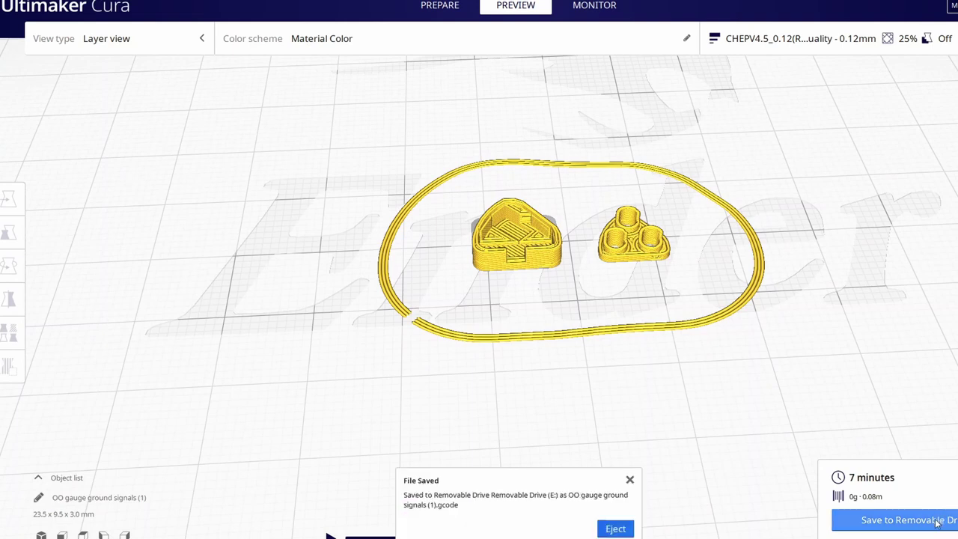
left_click(616, 529)
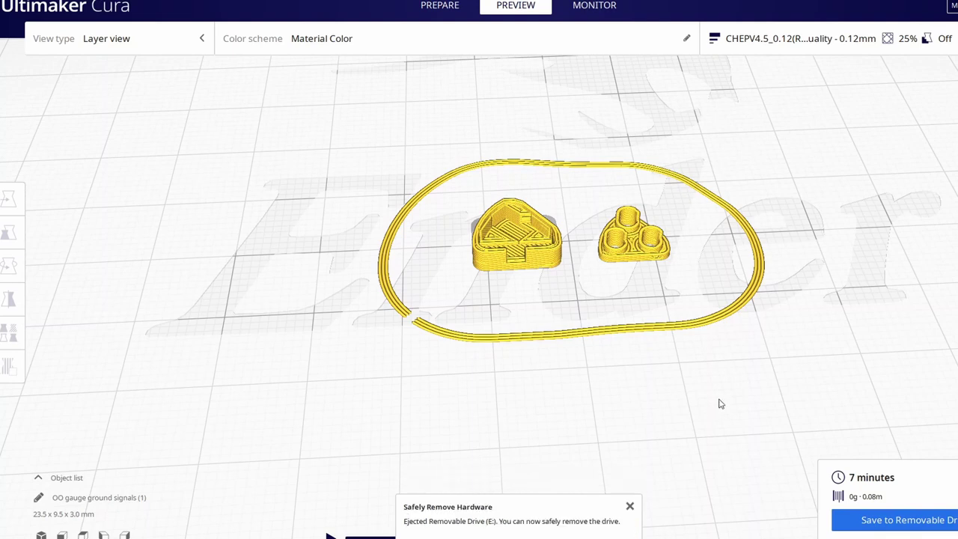